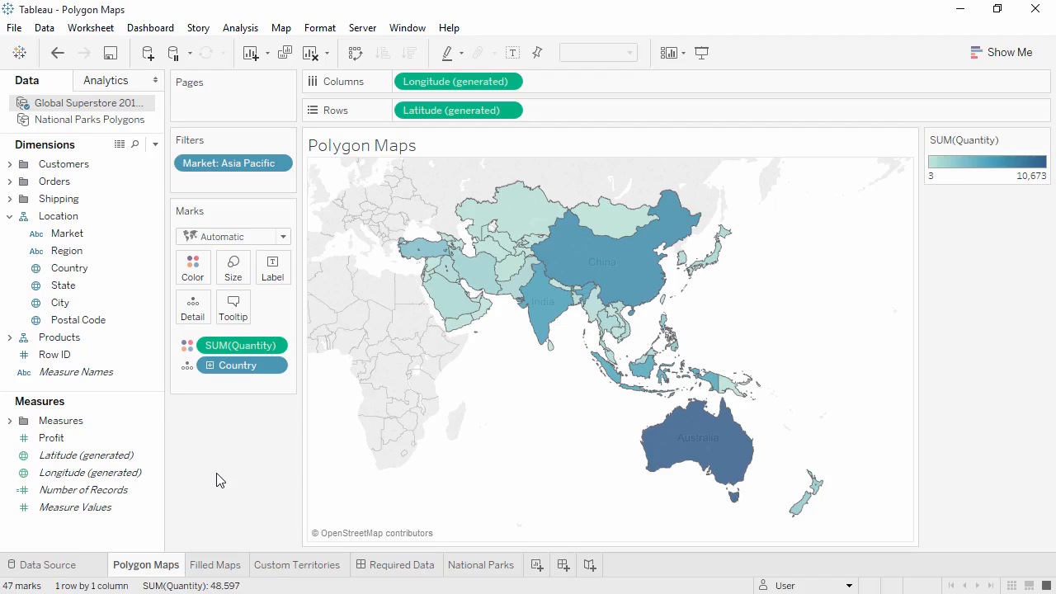
# - On the Filled Maps sheet, map the data by Country and colour the countries by Profit
pyautogui.click(215, 566)
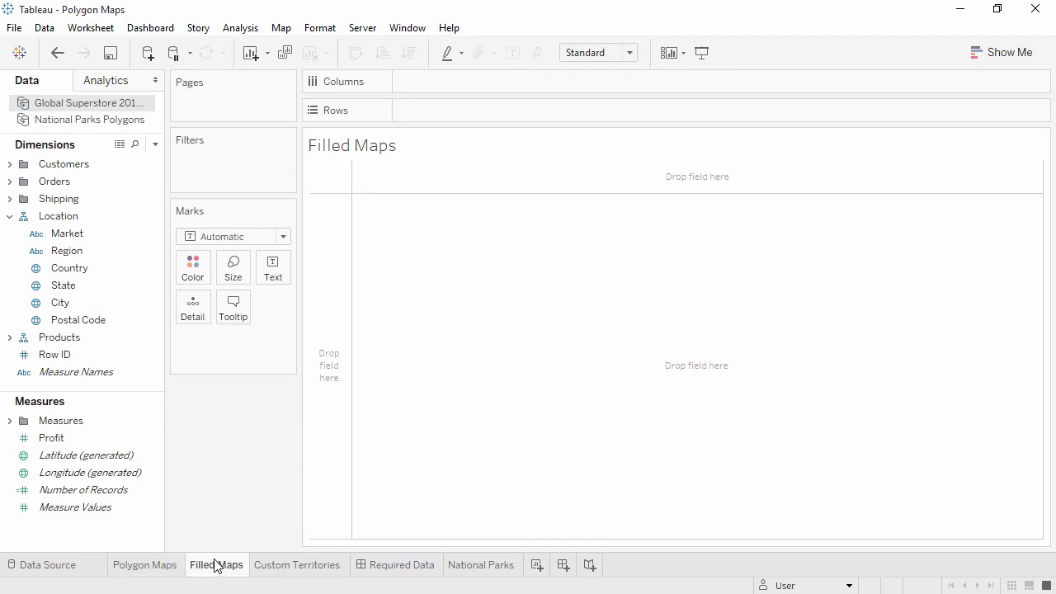
pyautogui.click(114, 273)
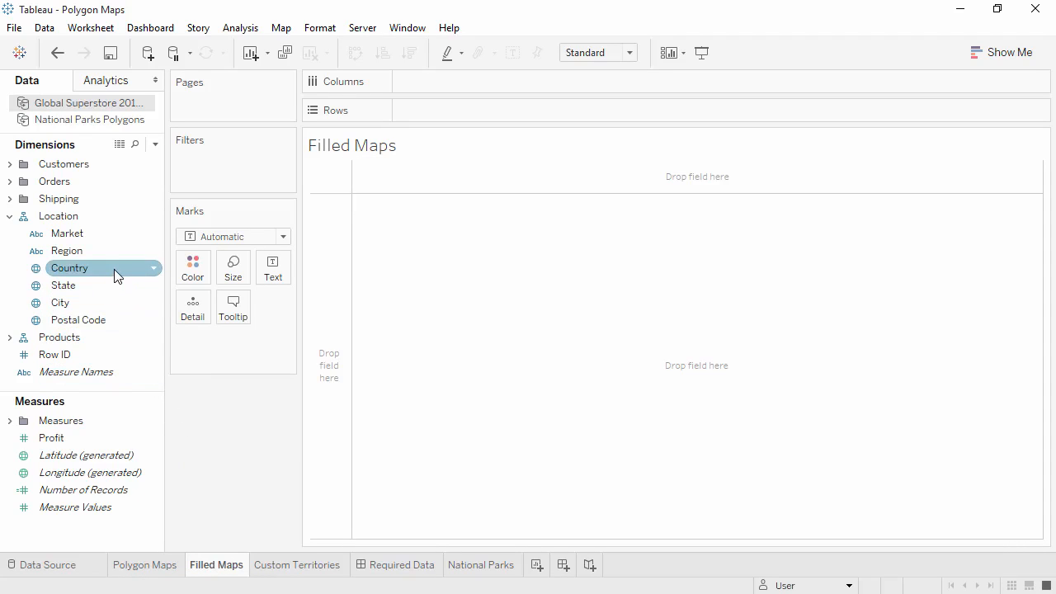
pyautogui.doubleClick(113, 269)
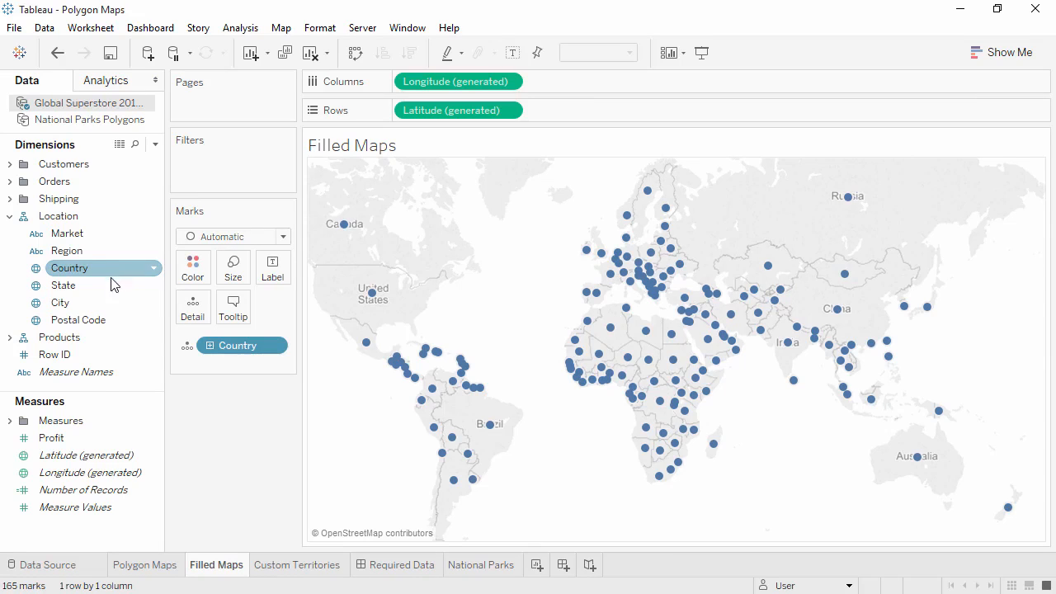
pyautogui.moveTo(85, 438); pyautogui.dragTo(189, 265)
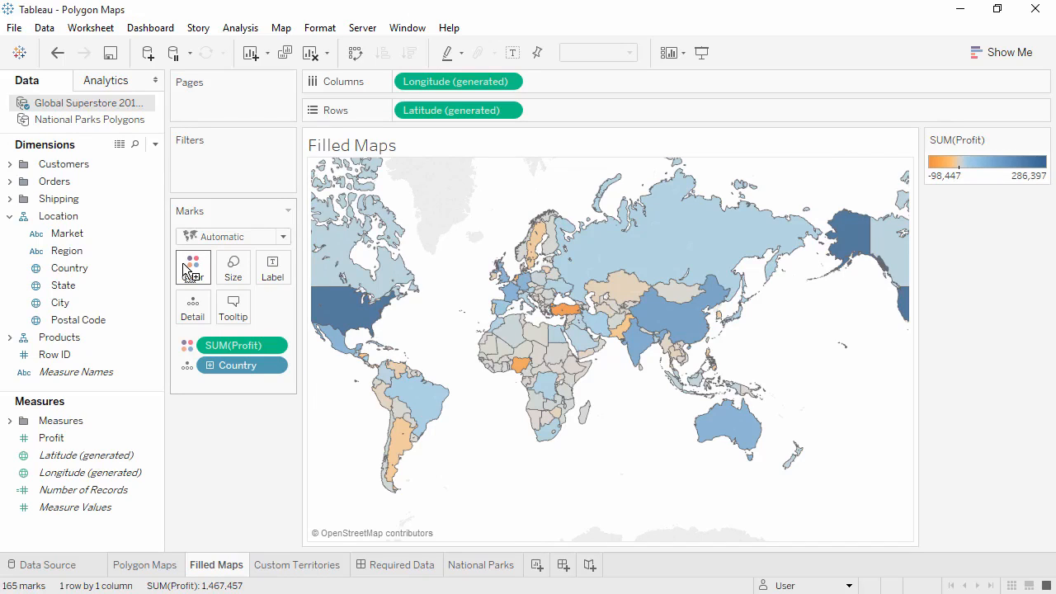
# - Colour the countries by Market instead of Profit and set the mark type to Filled Map
pyautogui.moveTo(123, 236); pyautogui.dragTo(190, 275)
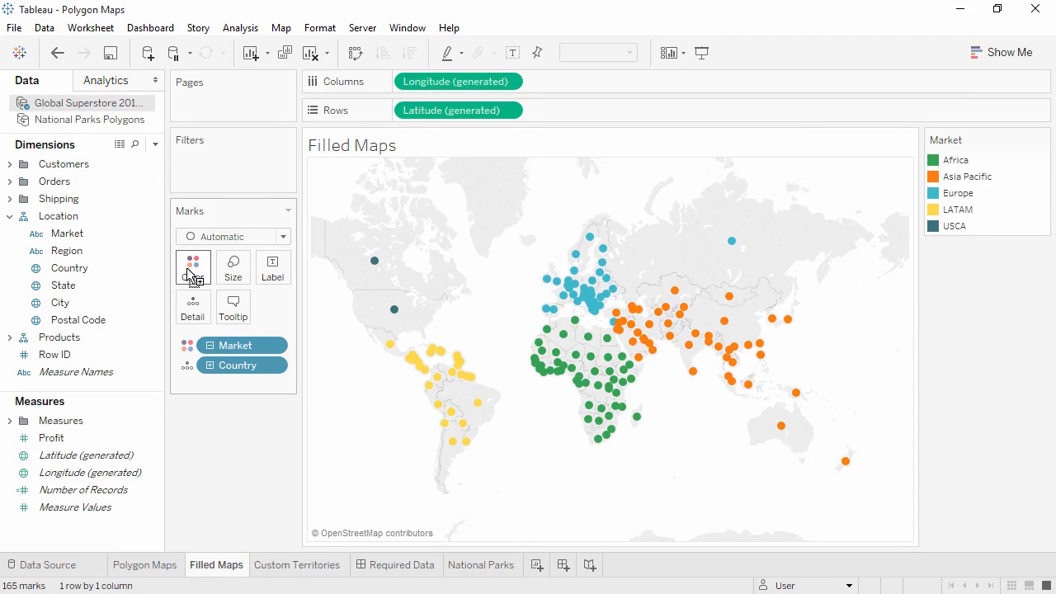
pyautogui.click(217, 237)
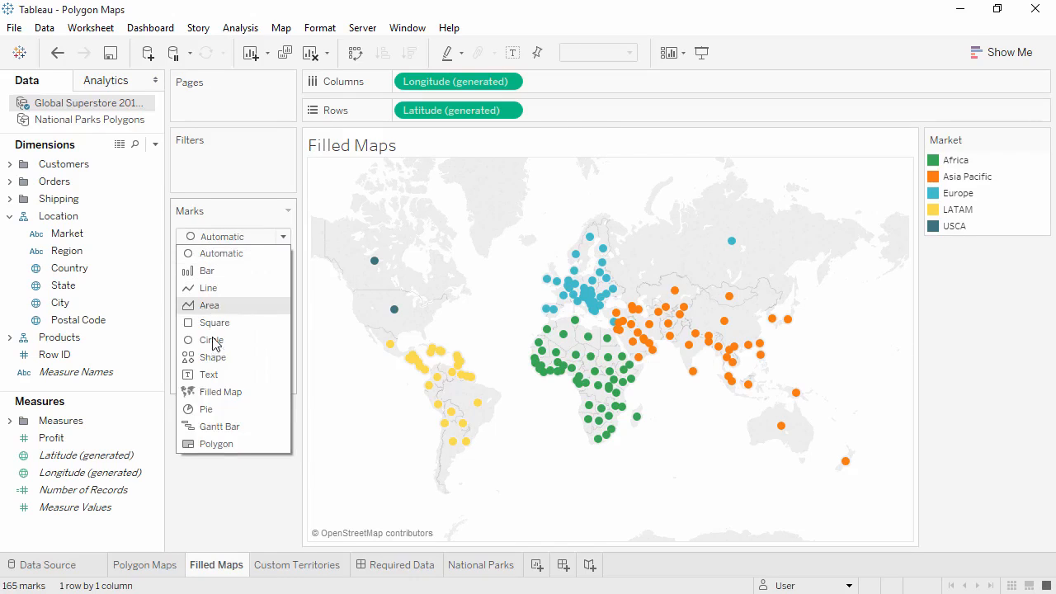
pyautogui.click(220, 392)
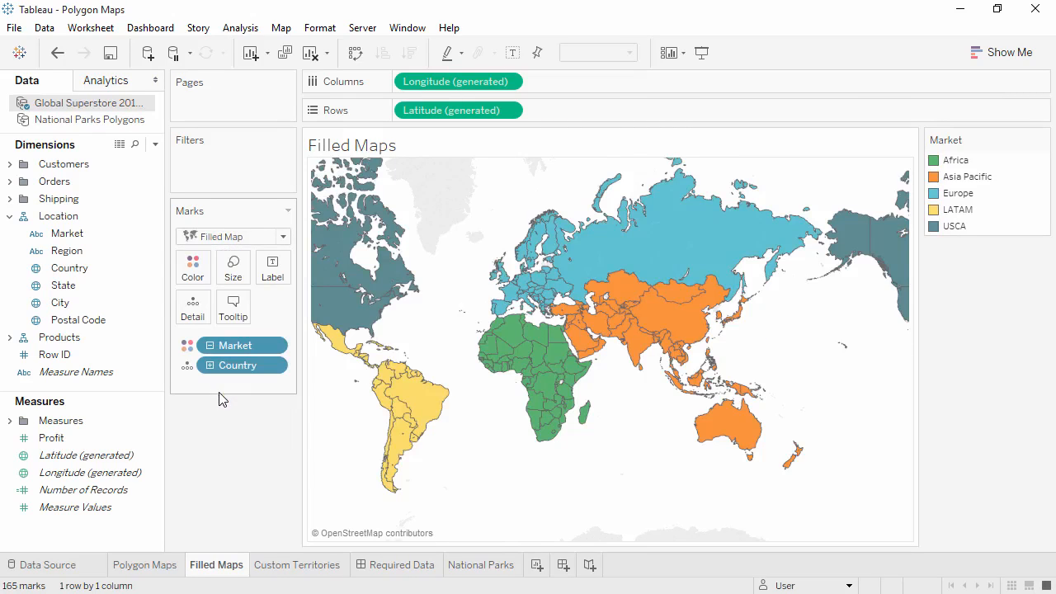
# - On the Custom Territories sheet, group the West African countries, and group the East African countries from Sudan to Tanzania with Madagascar
pyautogui.click(280, 571)
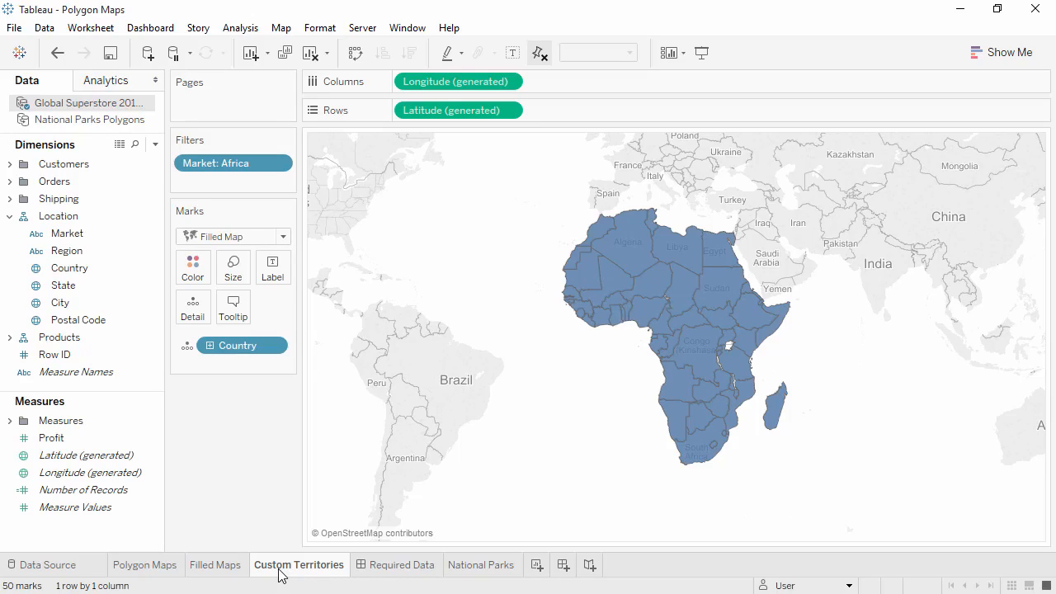
pyautogui.moveTo(332, 258)
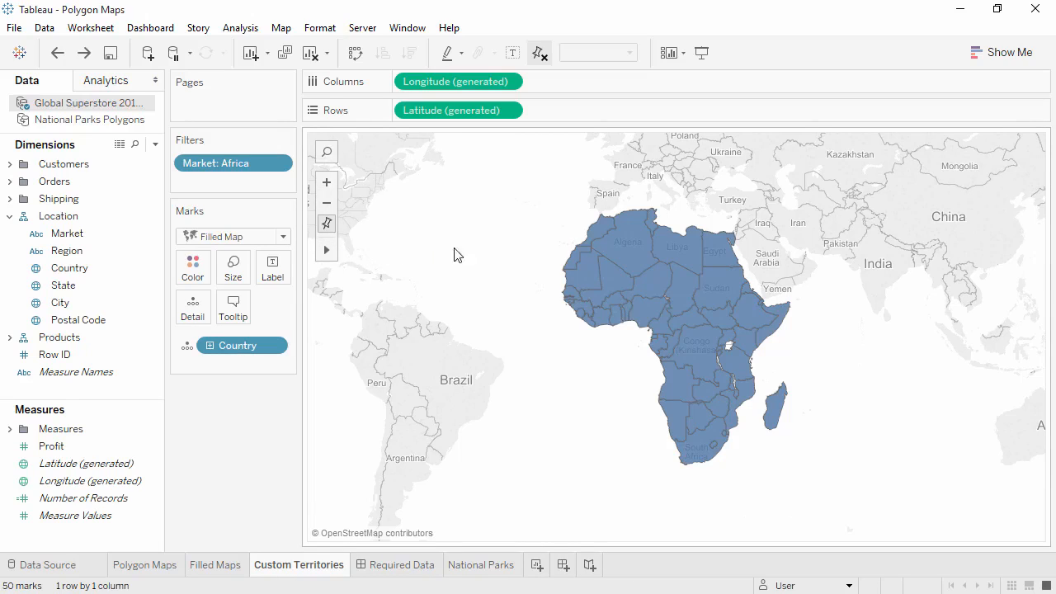
pyautogui.moveTo(546, 234)
pyautogui.mouseDown()
pyautogui.moveTo(606, 289)
pyautogui.moveTo(631, 334)
pyautogui.moveTo(568, 344)
pyautogui.moveTo(557, 325)
pyautogui.mouseUp()
pyautogui.click(735, 362)
pyautogui.moveTo(734, 372)
pyautogui.mouseDown()
pyautogui.moveTo(693, 373)
pyautogui.moveTo(665, 285)
pyautogui.moveTo(731, 349)
pyautogui.mouseUp()
pyautogui.click(898, 365)
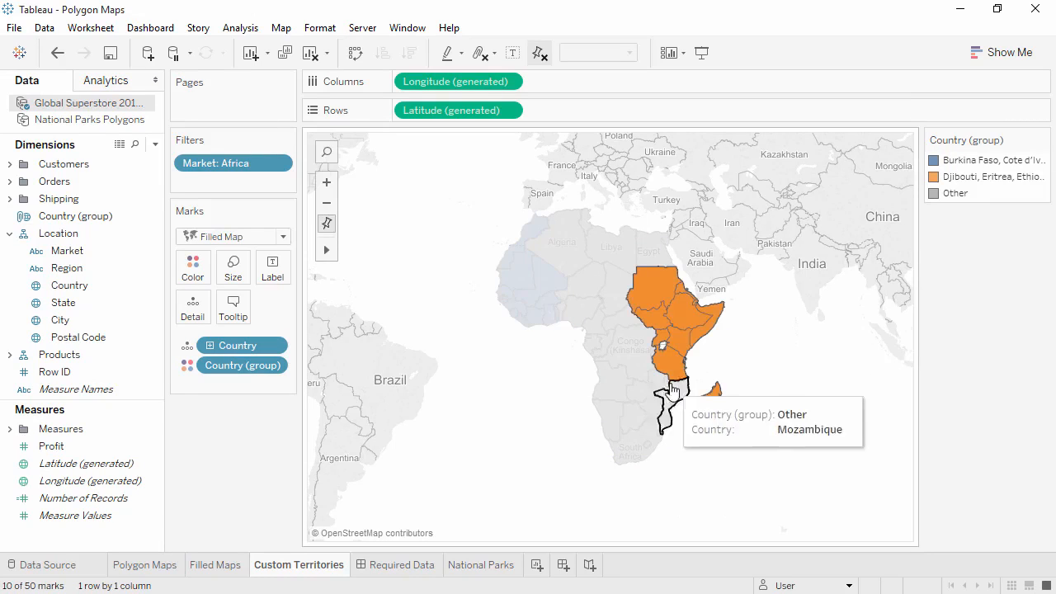
# - Group the African countries from Congo (Kinshasa) and Mozambique down to South Africa together with Egypt and Libya as a third territory
pyautogui.moveTo(644, 350)
pyautogui.mouseDown()
pyautogui.moveTo(672, 394)
pyautogui.moveTo(635, 466)
pyautogui.moveTo(652, 465)
pyautogui.mouseUp()
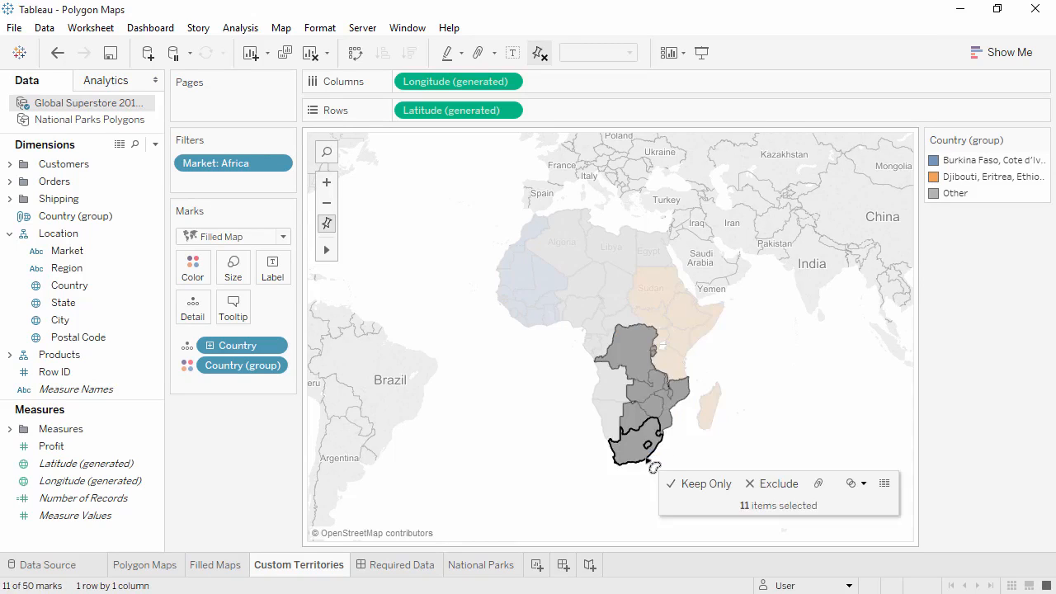
pyautogui.keyDown('ctrl'); pyautogui.click(648, 266); pyautogui.keyUp('ctrl')
pyautogui.keyDown('ctrl'); pyautogui.click(618, 243); pyautogui.keyUp('ctrl')
pyautogui.click(795, 239)
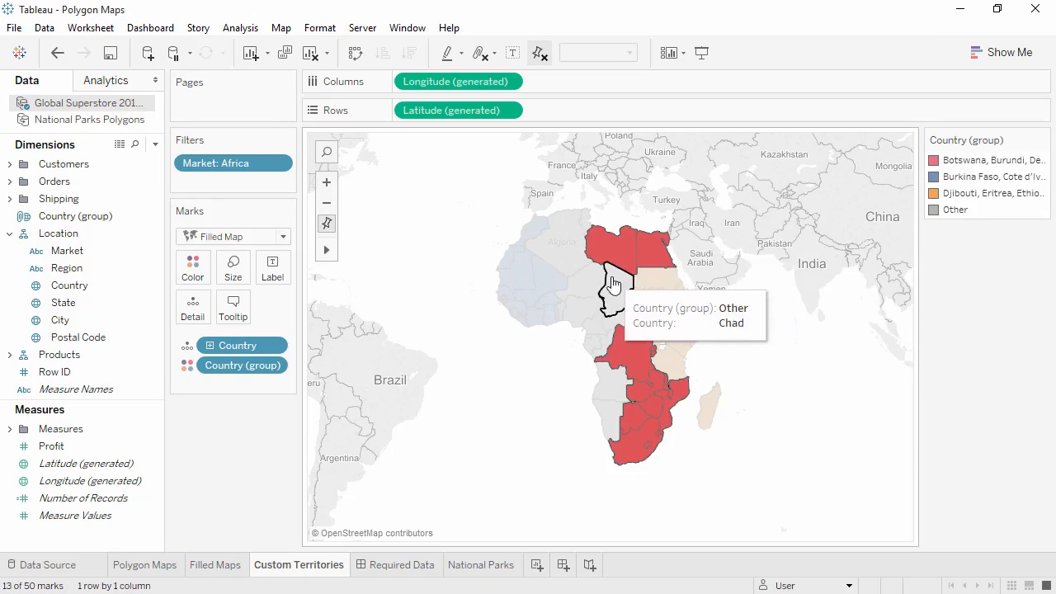
# - Group the remaining countries, including Chad, Algeria, Tunisia, Angola and Namibia, as a fourth territory
pyautogui.moveTo(600, 279)
pyautogui.mouseDown()
pyautogui.moveTo(576, 303)
pyautogui.moveTo(606, 351)
pyautogui.moveTo(635, 318)
pyautogui.moveTo(582, 267)
pyautogui.mouseUp()
pyautogui.keyDown('ctrl'); pyautogui.click(589, 213); pyautogui.keyUp('ctrl')
pyautogui.keyDown('ctrl'); pyautogui.click(603, 416); pyautogui.keyUp('ctrl')
pyautogui.keyDown('ctrl'); pyautogui.click(629, 403); pyautogui.keyUp('ctrl')
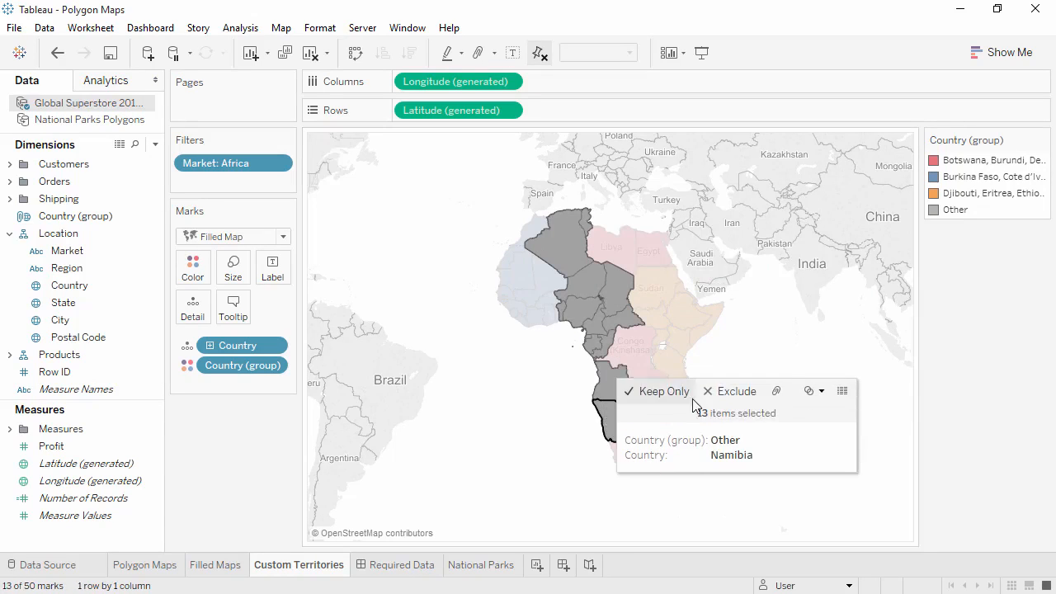
pyautogui.click(775, 391)
pyautogui.click(775, 402)
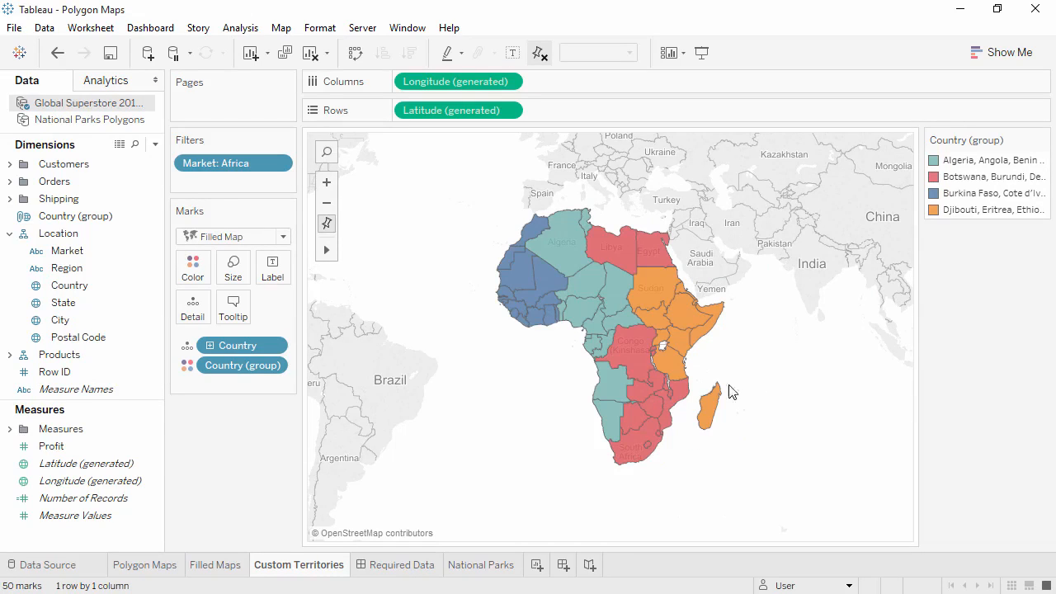
# - Remove Country from the marks so the map is drawn only by Country (group)
pyautogui.click(146, 219)
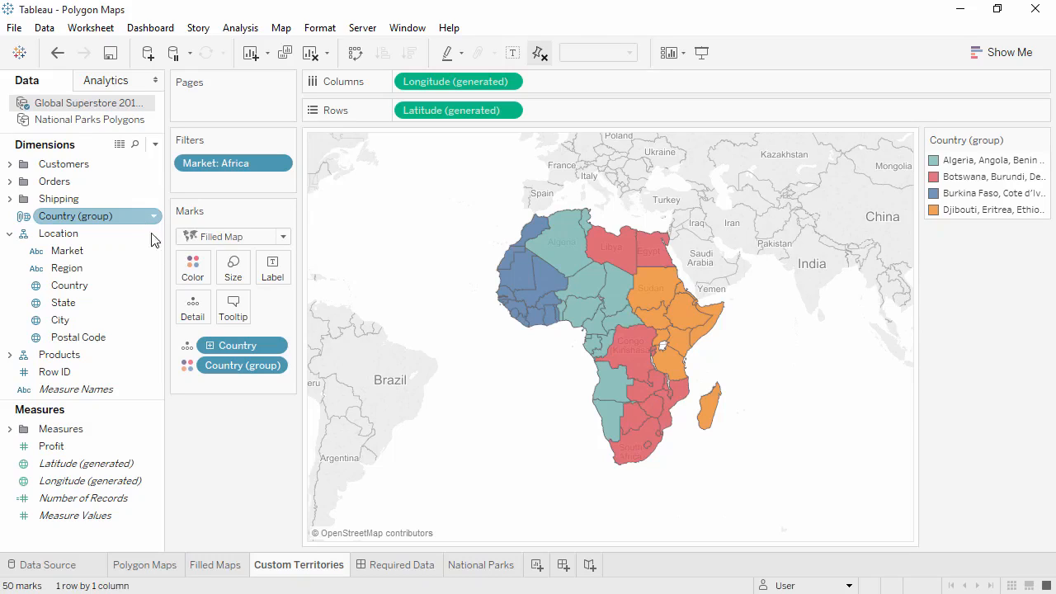
pyautogui.moveTo(241, 352); pyautogui.dragTo(235, 419)
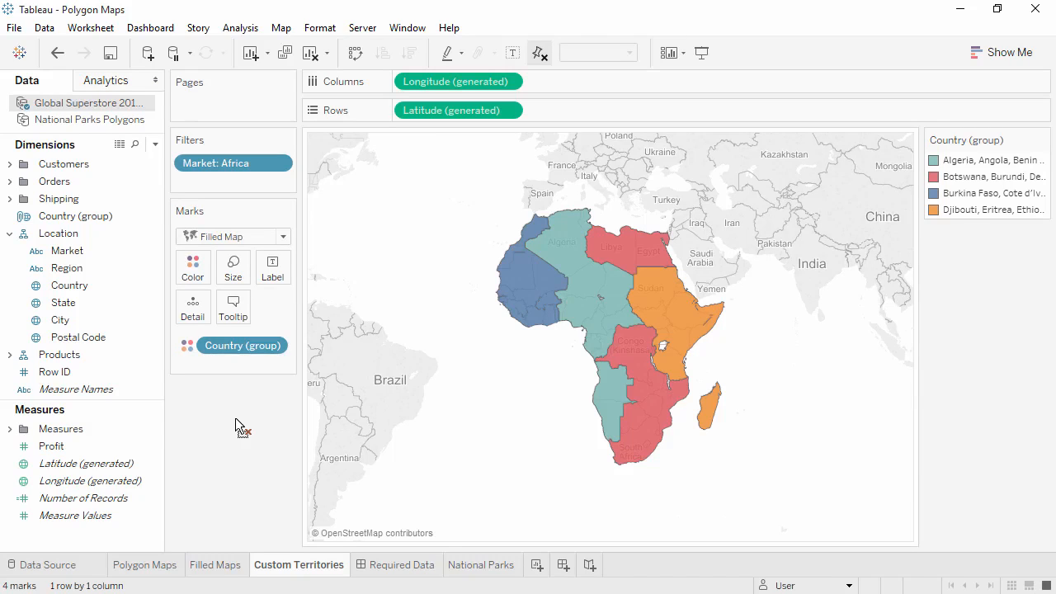
# - On the National Parks sheet, switch to the National Parks Polygons data source and convert Point ID, Polygon ID and Sub Polygon ID to dimensions
pyautogui.click(385, 566)
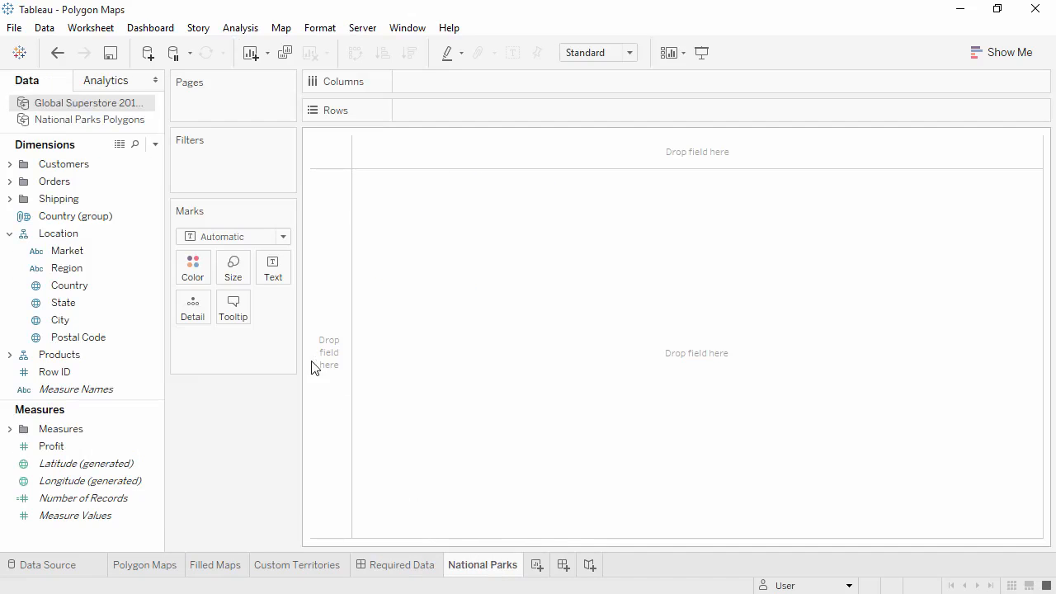
pyautogui.click(131, 120)
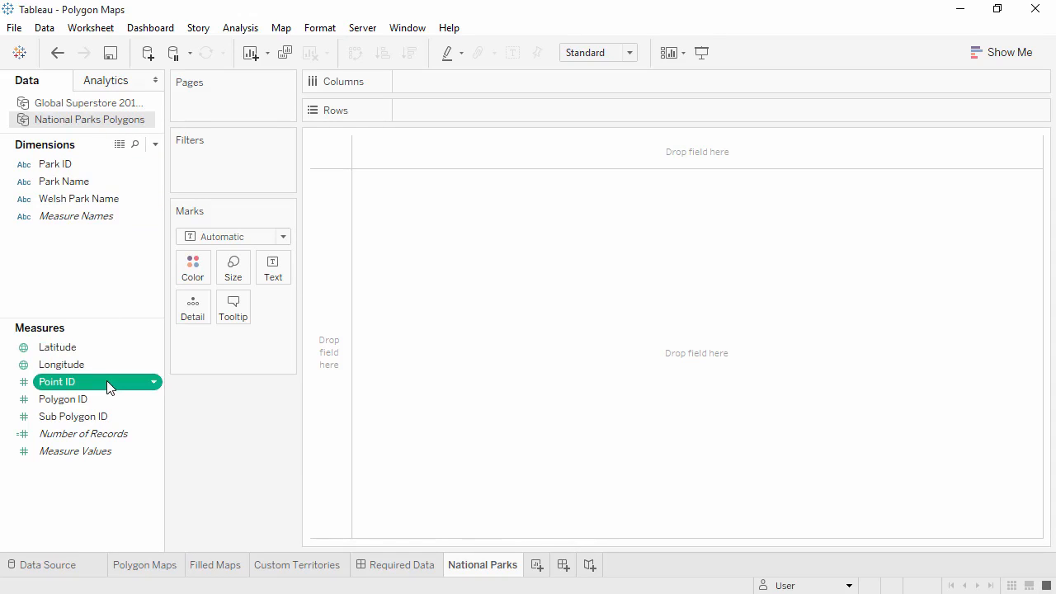
pyautogui.moveTo(107, 381); pyautogui.dragTo(108, 265)
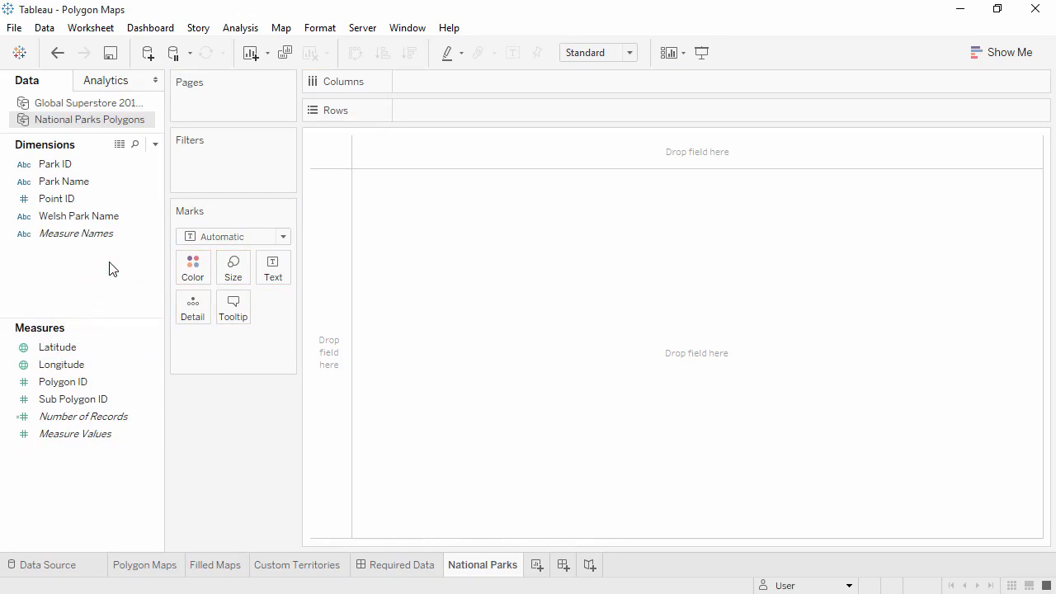
pyautogui.moveTo(100, 381); pyautogui.dragTo(111, 281)
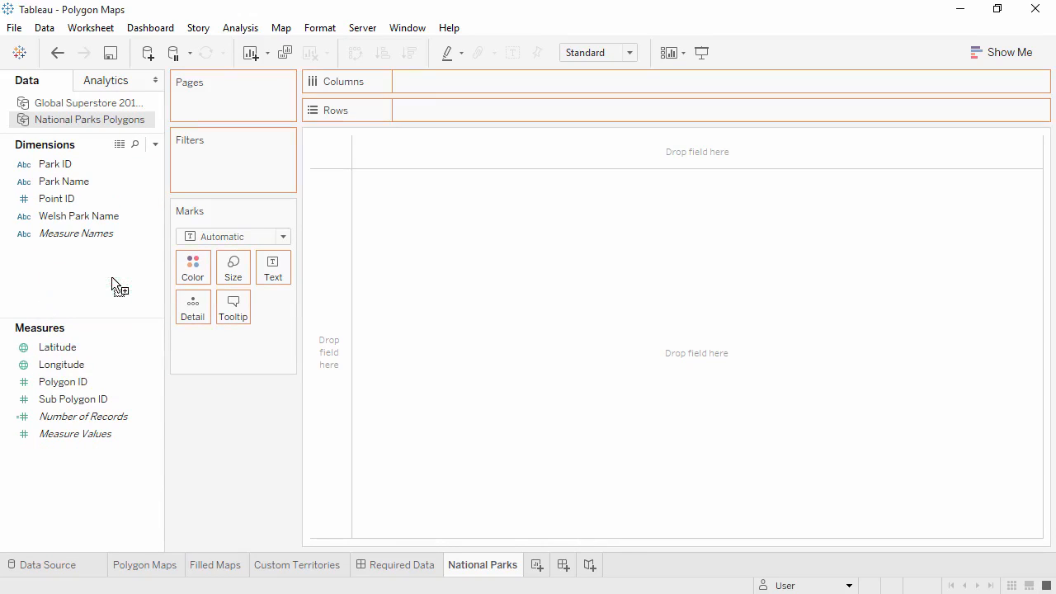
pyautogui.moveTo(104, 382); pyautogui.dragTo(110, 293)
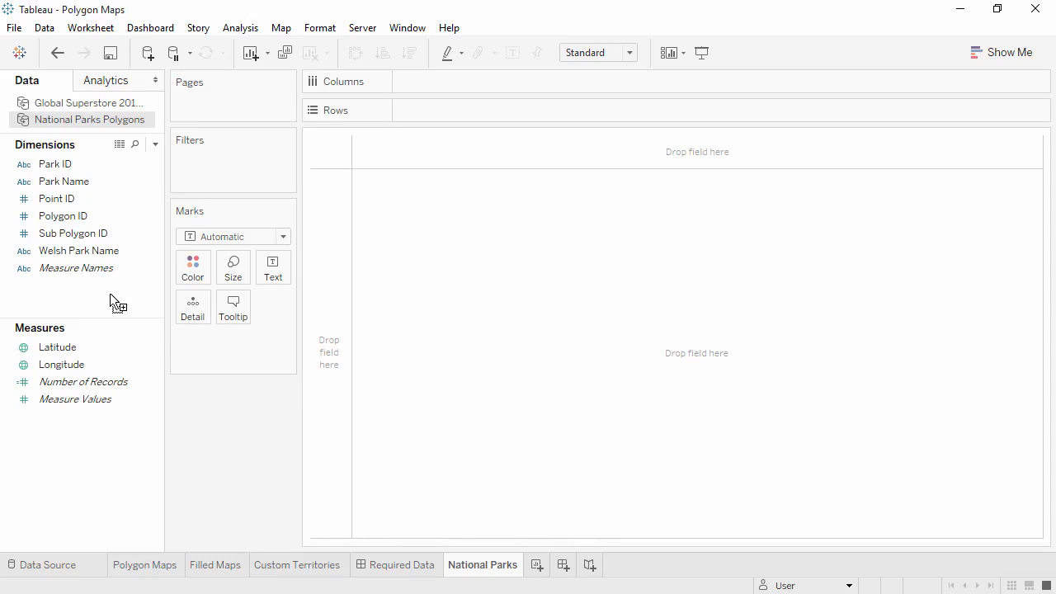
# - Set the mark type to Polygon, with Point ID as the path and Polygon ID and Sub Polygon ID as detail
pyautogui.click(236, 237)
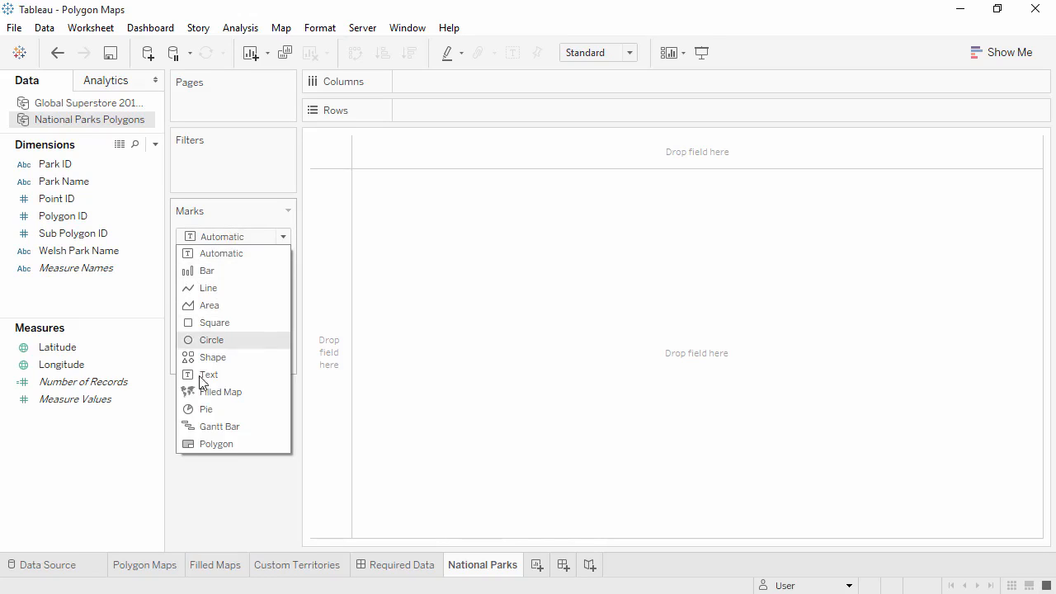
pyautogui.click(200, 443)
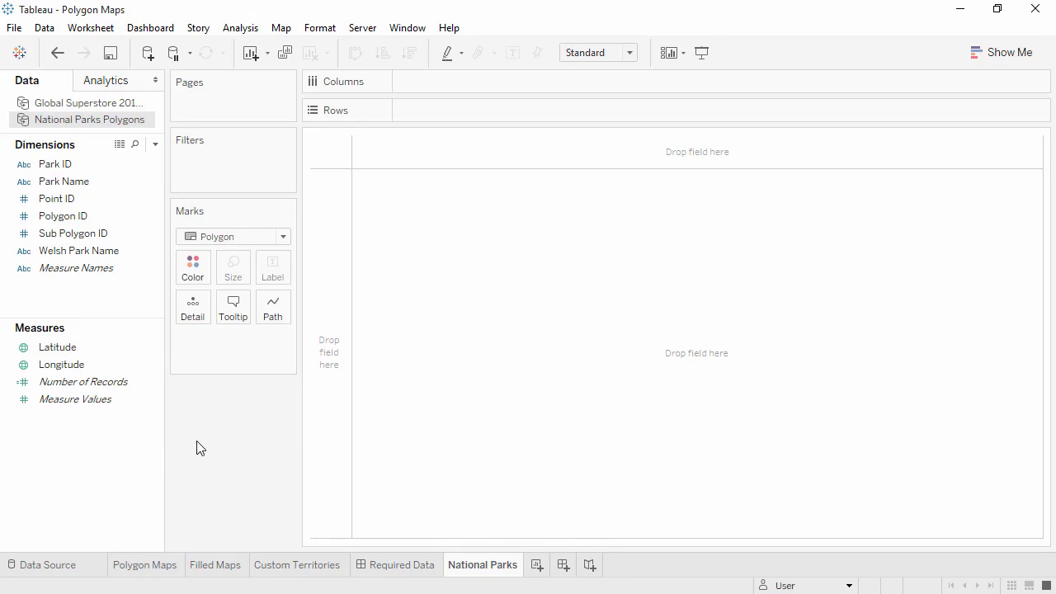
pyautogui.moveTo(132, 198); pyautogui.dragTo(277, 307)
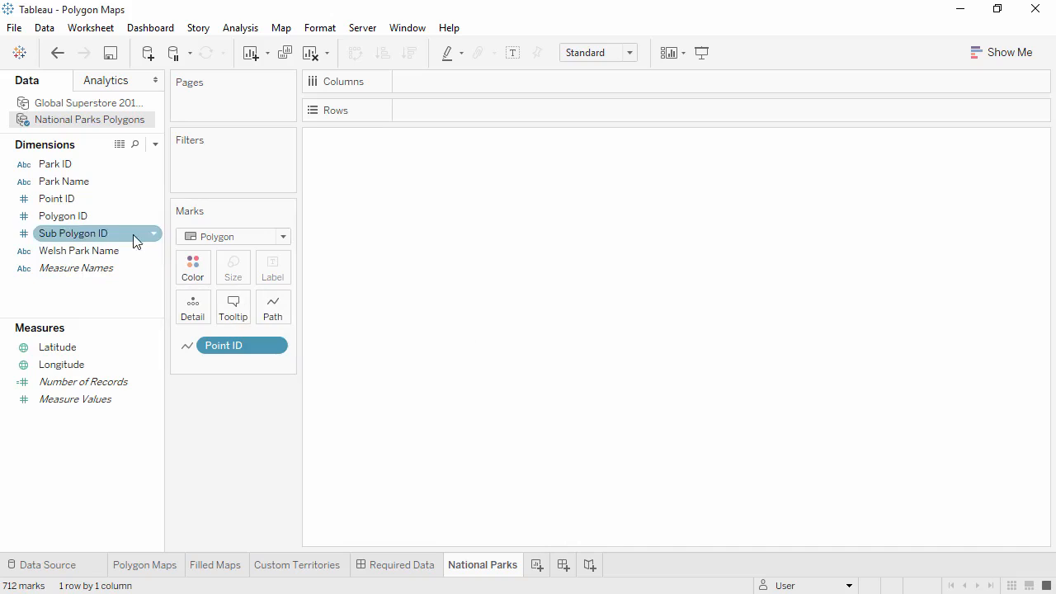
pyautogui.moveTo(124, 215); pyautogui.dragTo(203, 311)
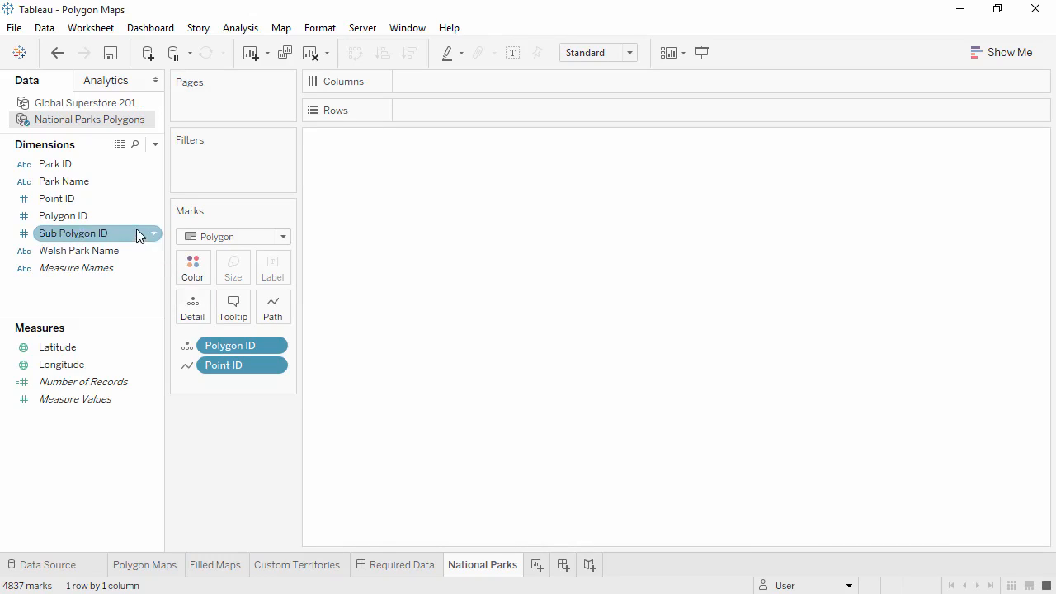
pyautogui.moveTo(137, 233); pyautogui.dragTo(188, 310)
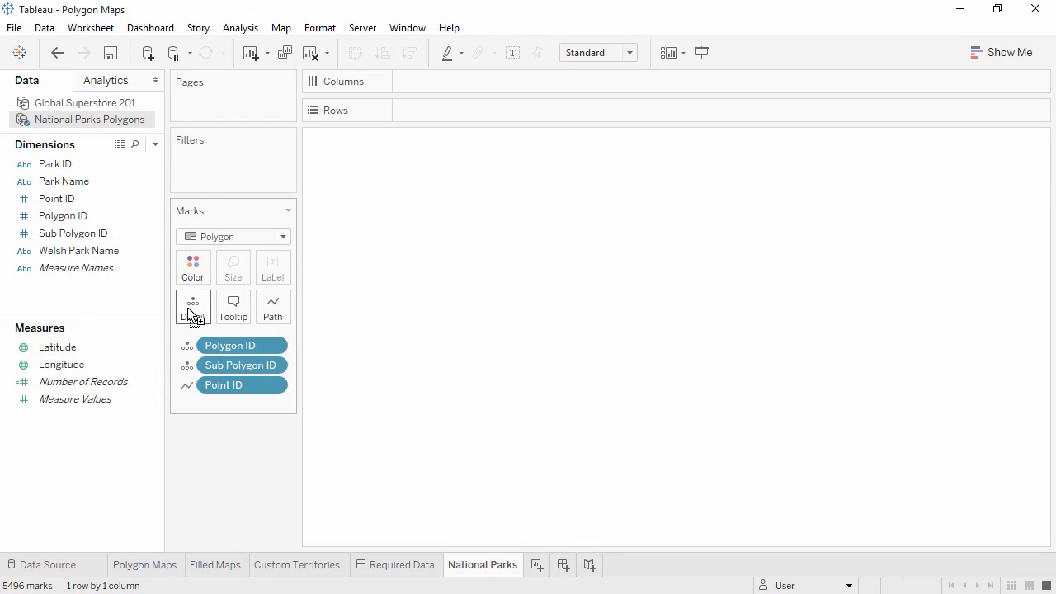
# - Plot Latitude on rows against Longitude on columns, and colour the park polygons by Park Name
pyautogui.doubleClick(142, 353)
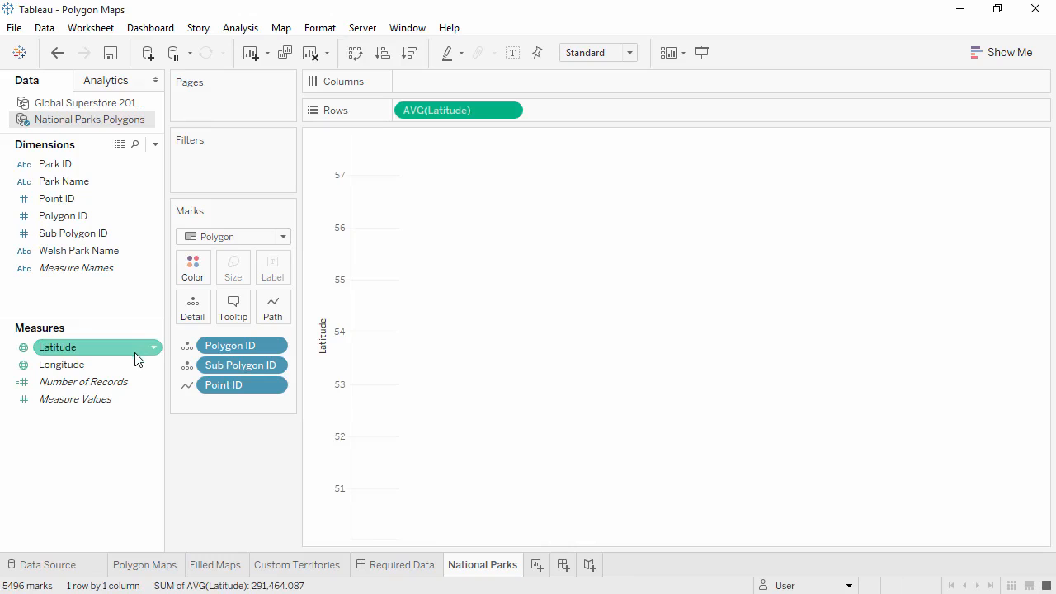
pyautogui.click(127, 365)
pyautogui.doubleClick(127, 366)
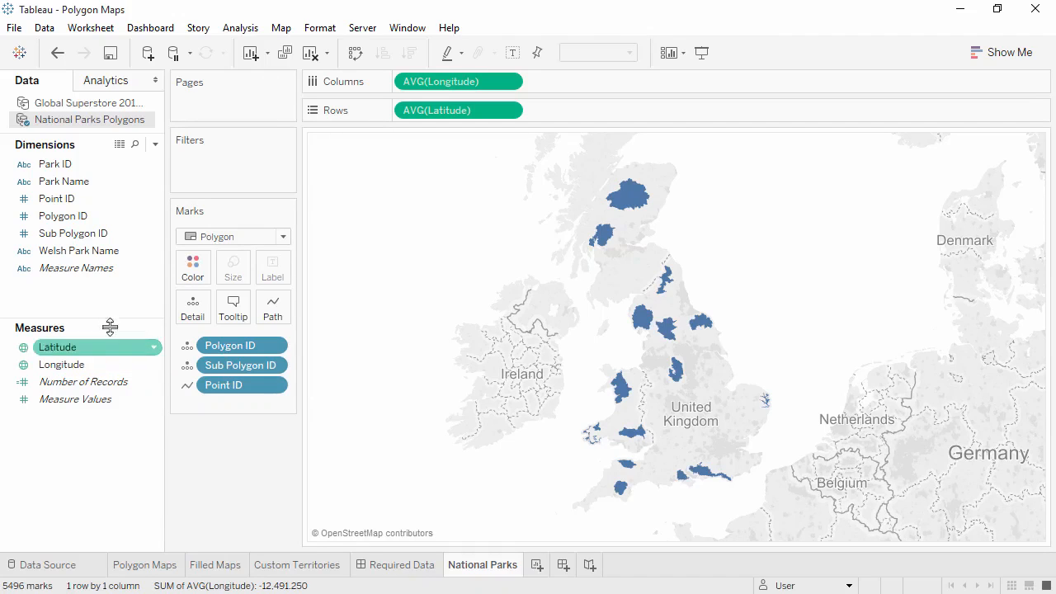
pyautogui.click(90, 184)
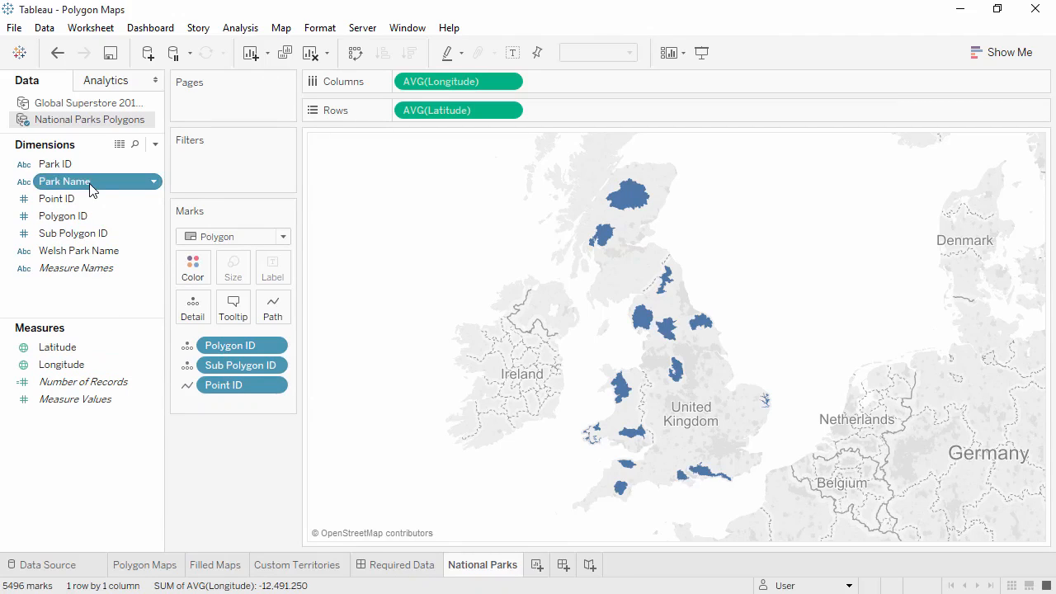
pyautogui.moveTo(90, 185); pyautogui.dragTo(192, 276)
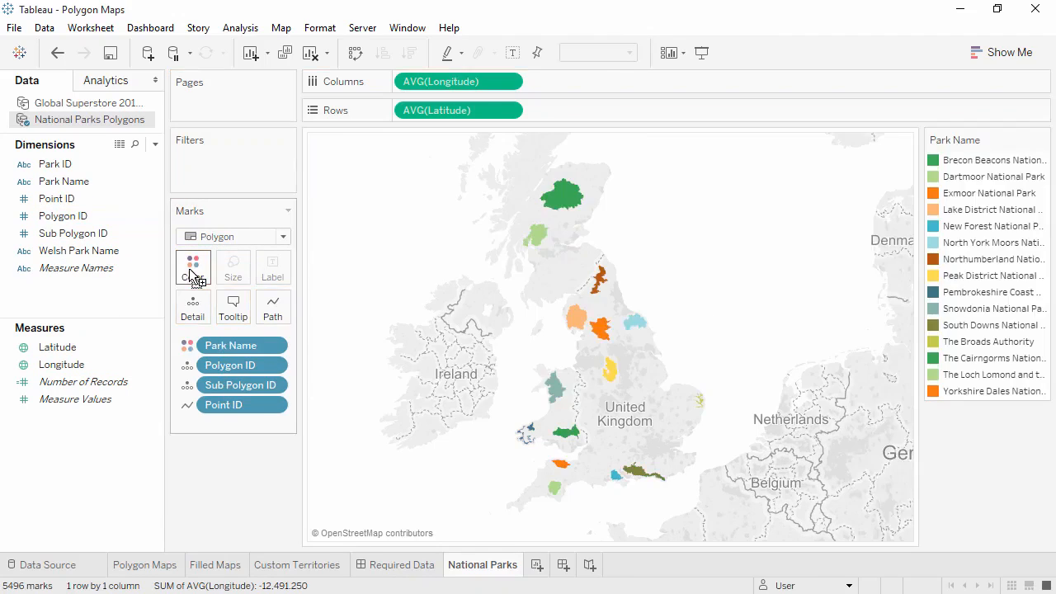